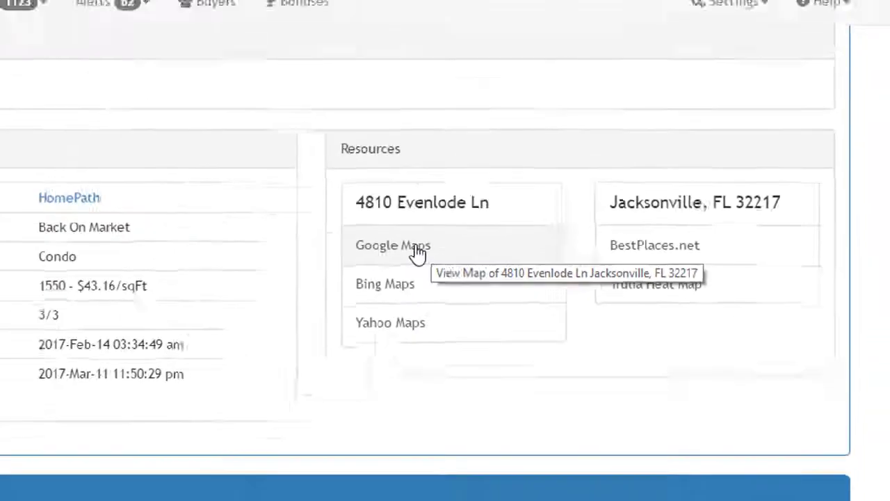
Step: Open the property's Google Maps location in a new browser tab and enter Street View on the road beside its marker
right_click(233, 221)
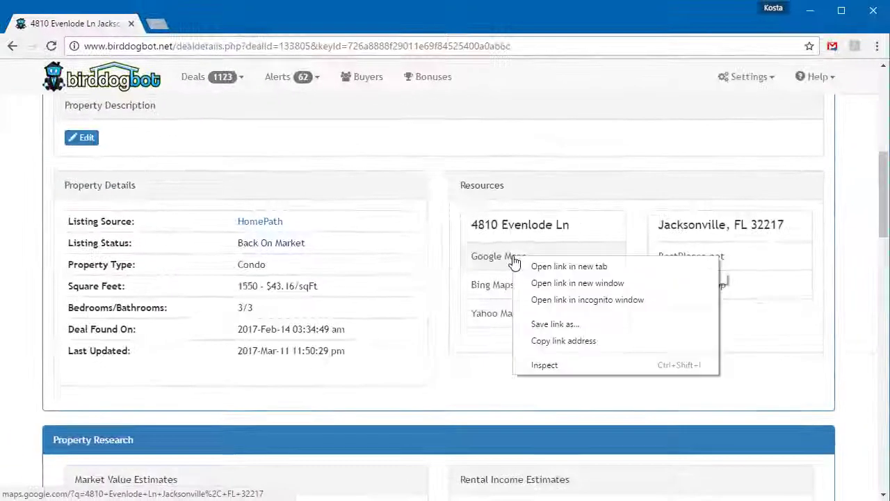
left_click(549, 266)
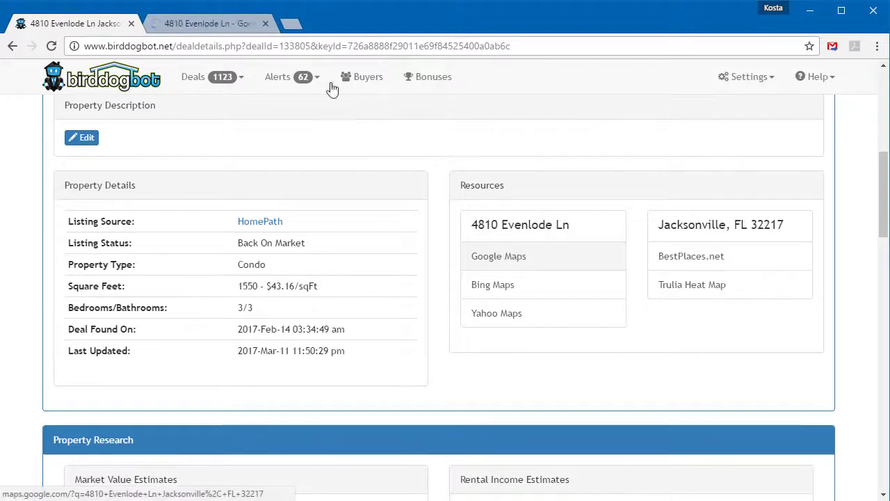
left_click(209, 23)
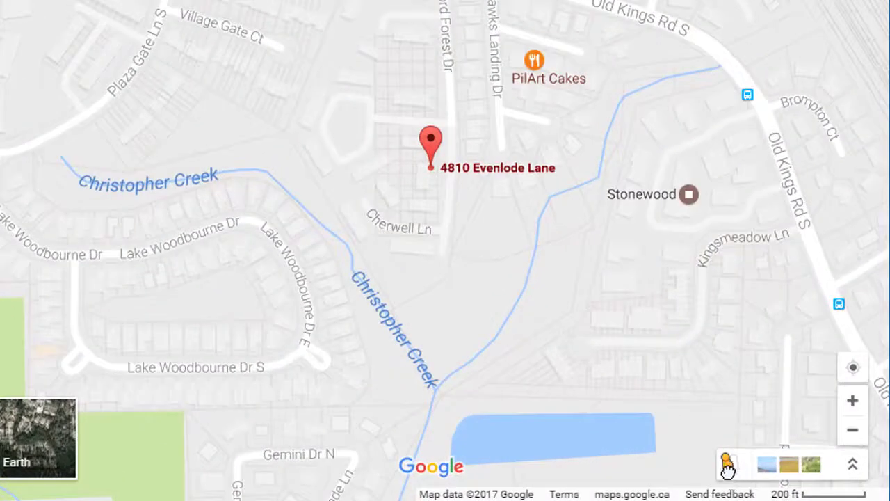
left_click_drag(727, 468, 449, 41)
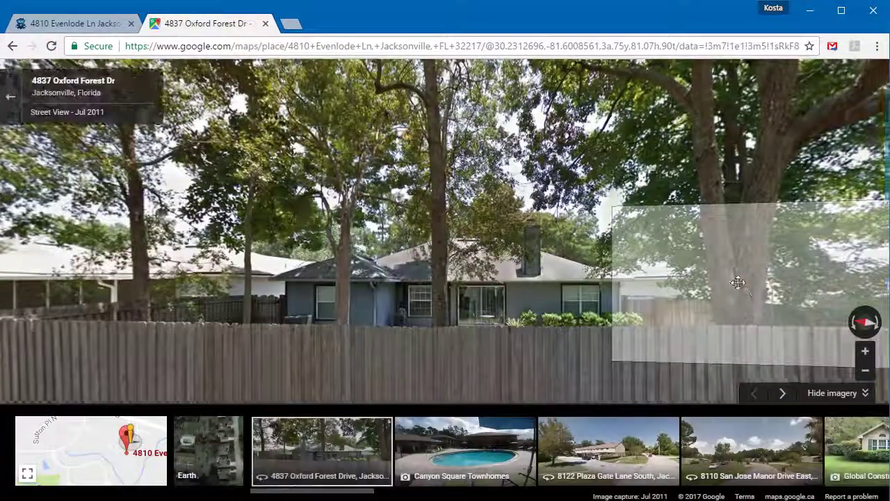
Step: Inspect the homes around the property in Street View, moving ahead along the road, and close the map
left_click(738, 278)
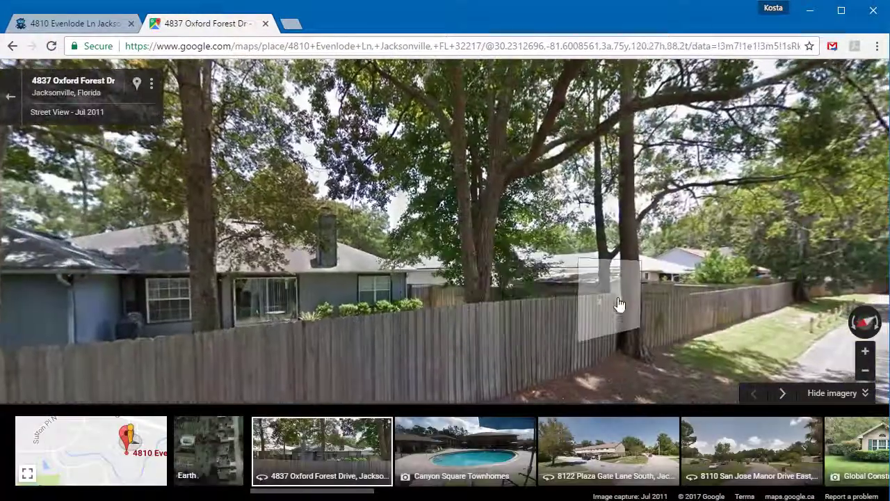
left_click_drag(619, 304, 441, 294)
left_click(596, 336)
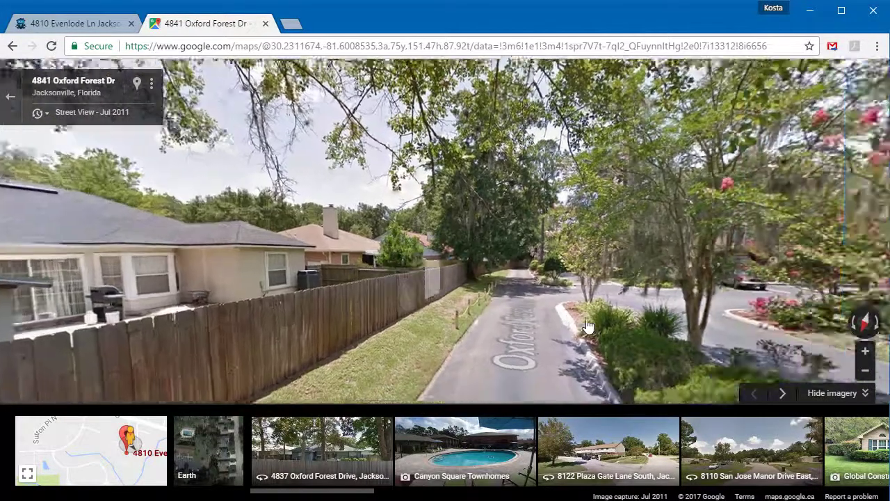
left_click_drag(588, 326, 566, 309)
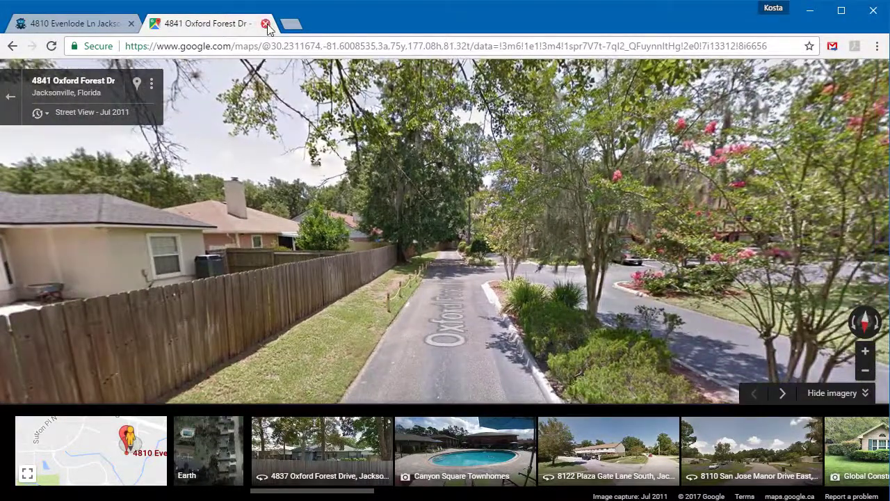
left_click(265, 23)
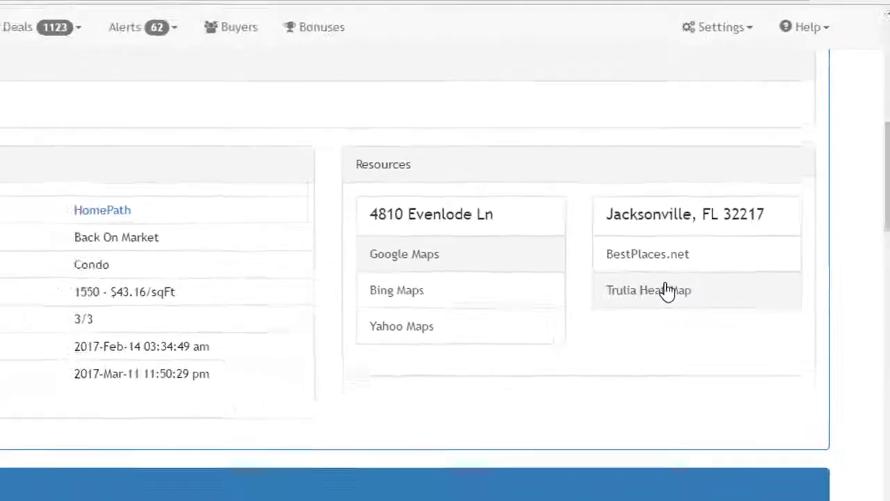
Step: Add a market value estimate of $100000 to the deal with the source Realtor Comps and no source URL
scroll(553, 306, "down", 3)
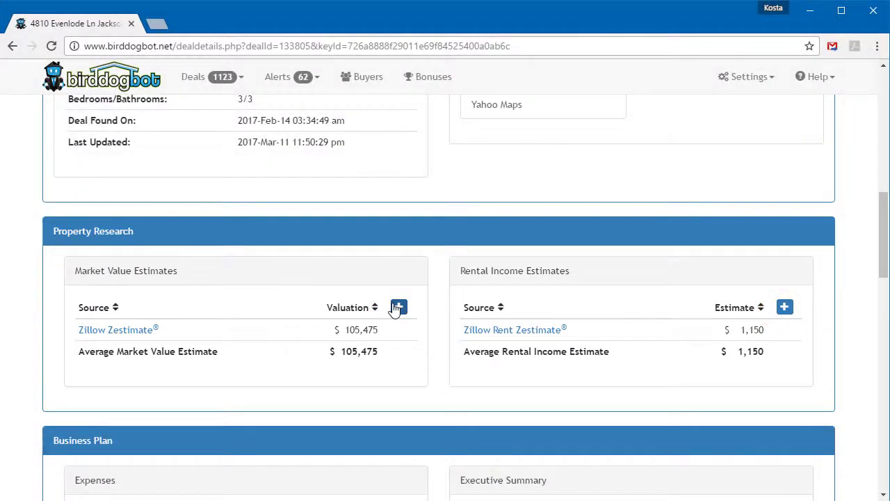
left_click(396, 308)
left_click(403, 155)
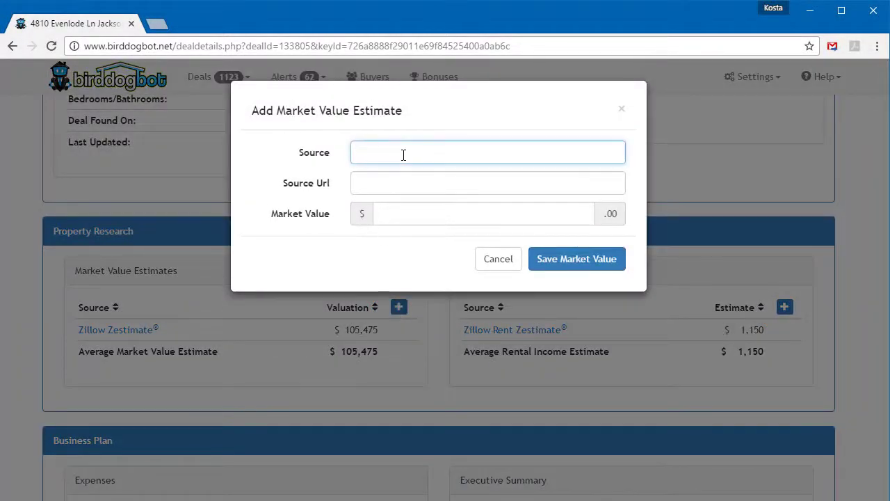
type("Rea")
key("Down")
key("Tab")
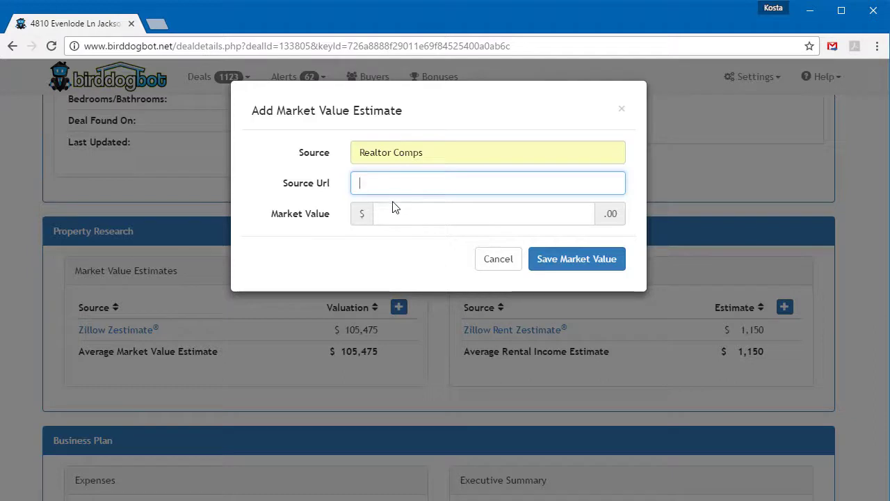
left_click(436, 215)
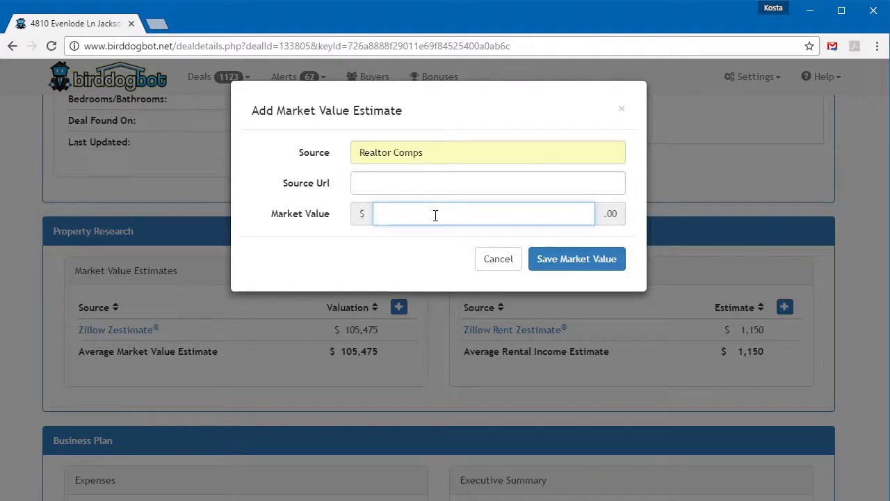
type("100")
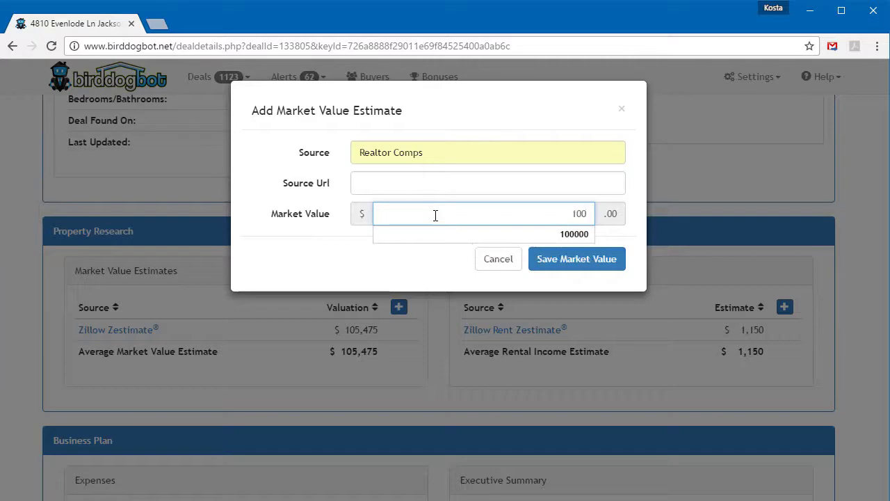
type("000")
left_click(537, 260)
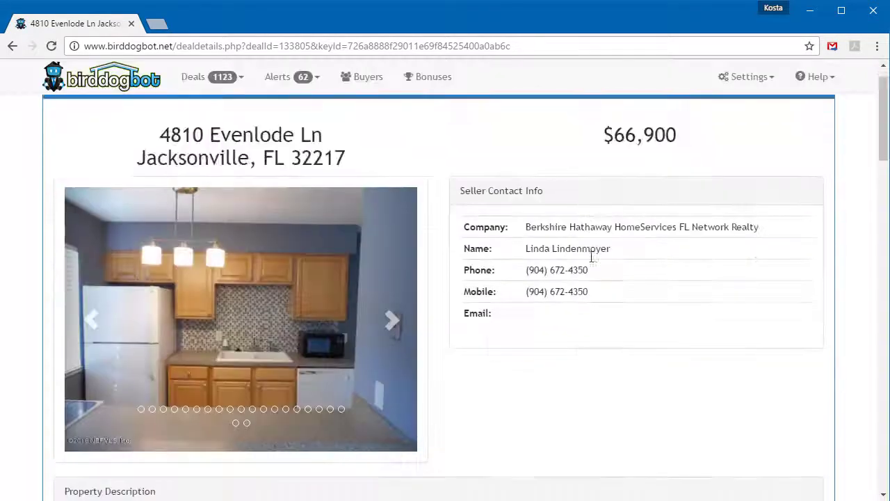
Step: Review the deal's business plan expenses, executive summary, Offers and ROI table, and deal history
scroll(590, 259, "down", 8)
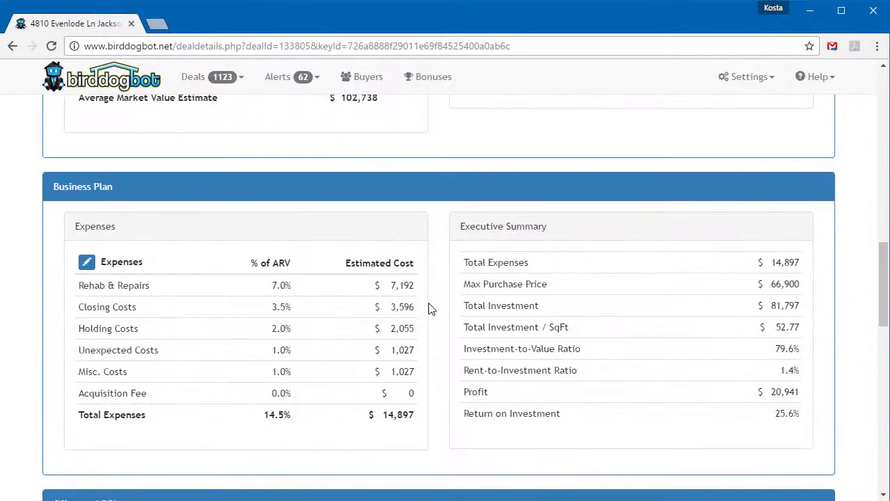
scroll(440, 309, "down", 1)
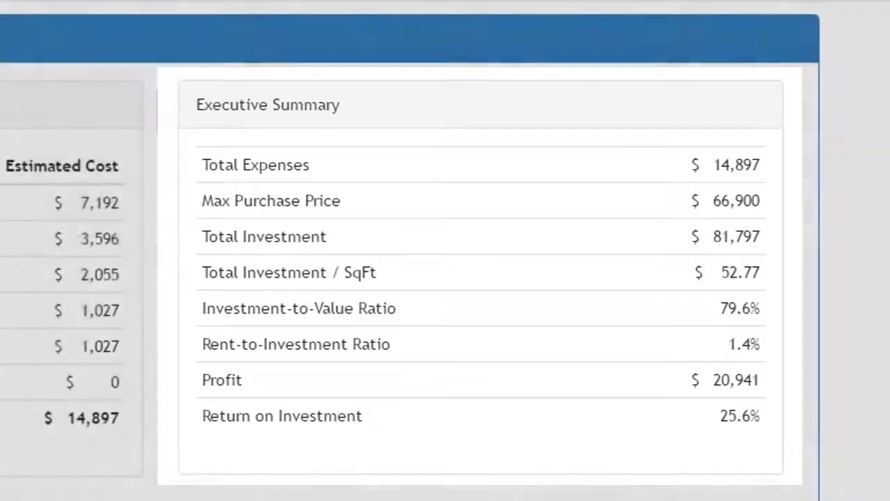
scroll(489, 389, "down", 2)
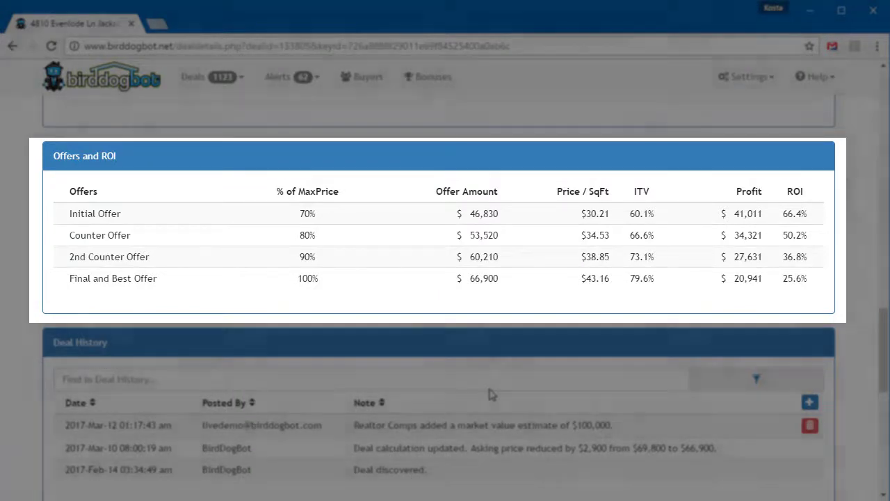
scroll(489, 389, "down", 2)
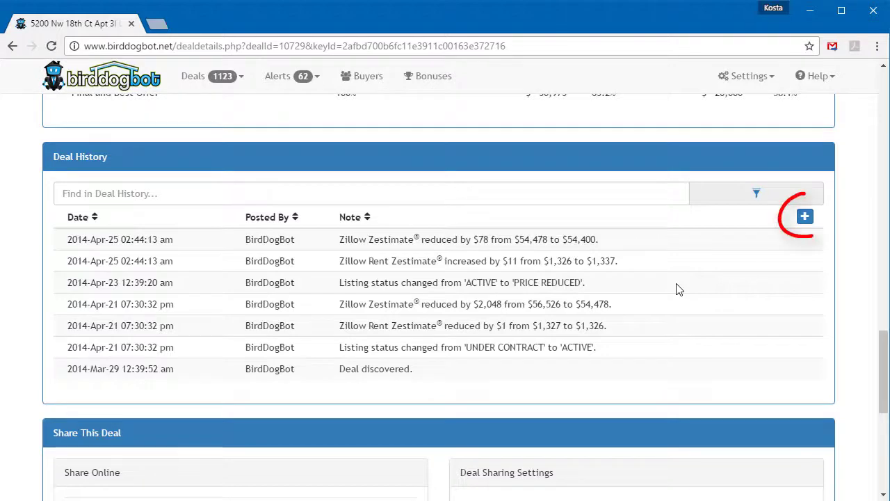
Step: Add the deal history note "Visited the property. Looks good, but roof may need some work. Get some quotes for repairs."
left_click(804, 218)
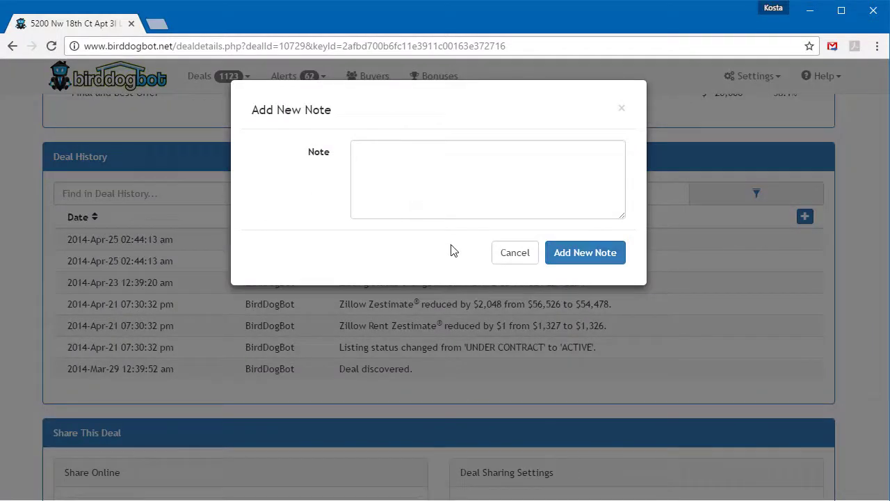
left_click(403, 153)
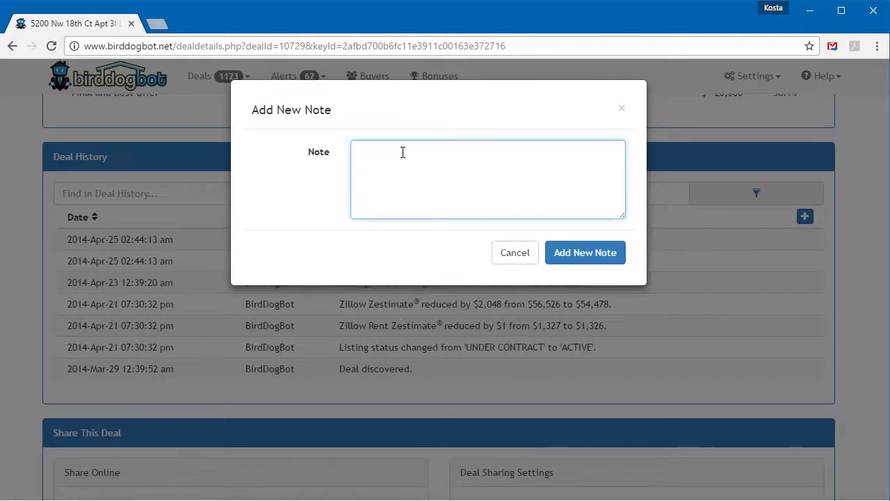
type("Visited the property. Looks good, but roof ma")
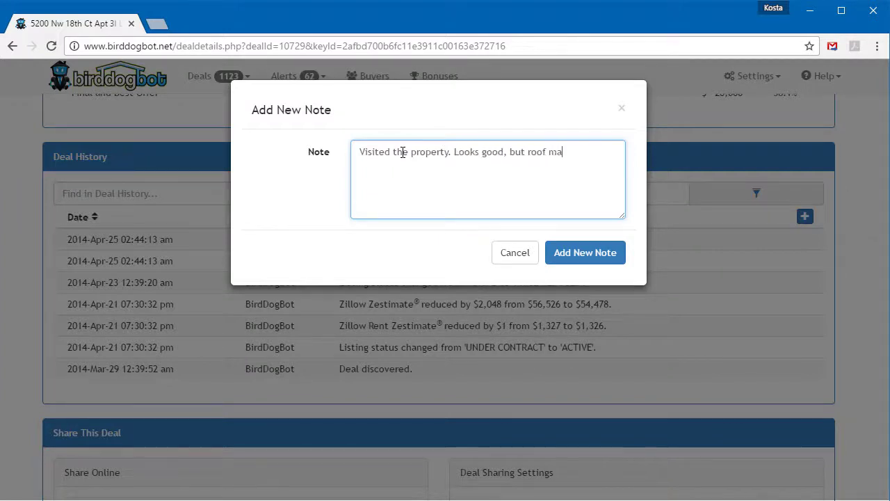
type("y need some work. Get some quotes")
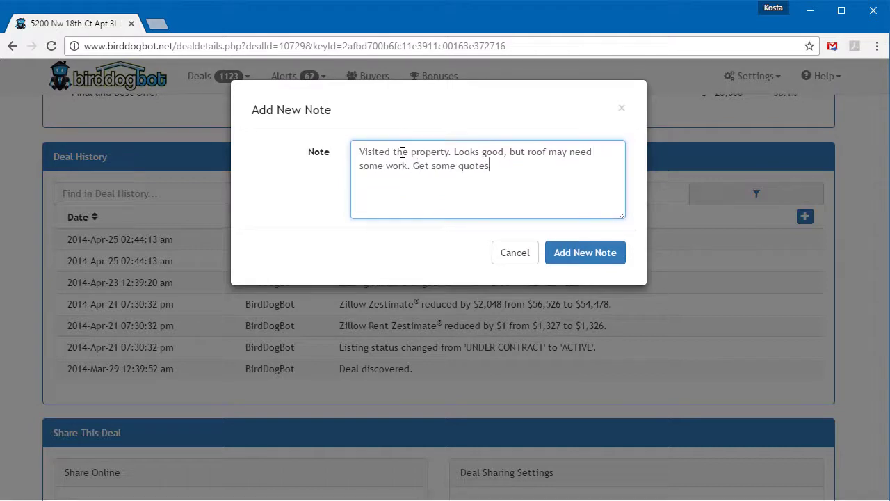
type(" for repairs.")
left_click(566, 255)
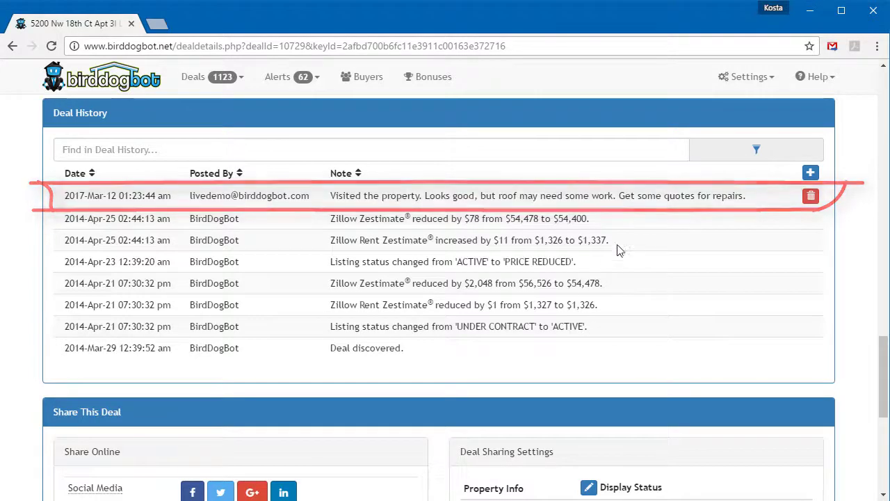
Step: Examine the Share This Deal section, including the online sharing options and the Deal Sharing Settings
scroll(606, 260, "down", 3)
scroll(604, 257, "down", 1)
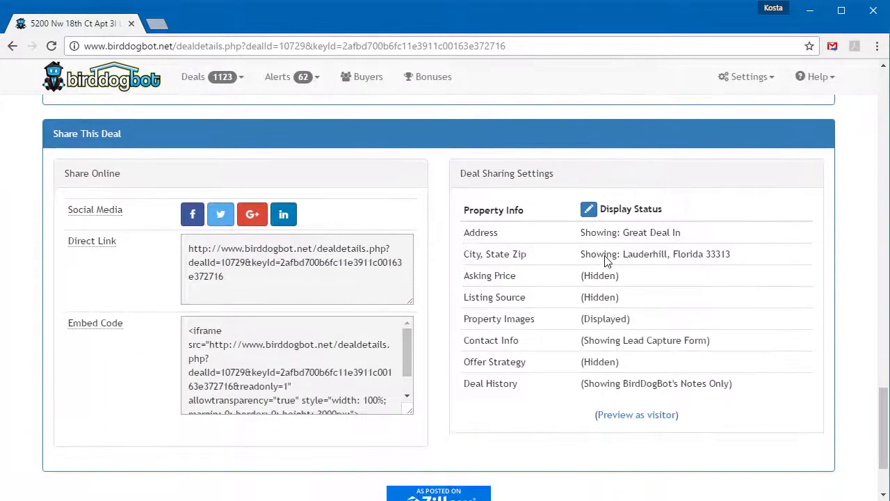
scroll(606, 255, "down", 1)
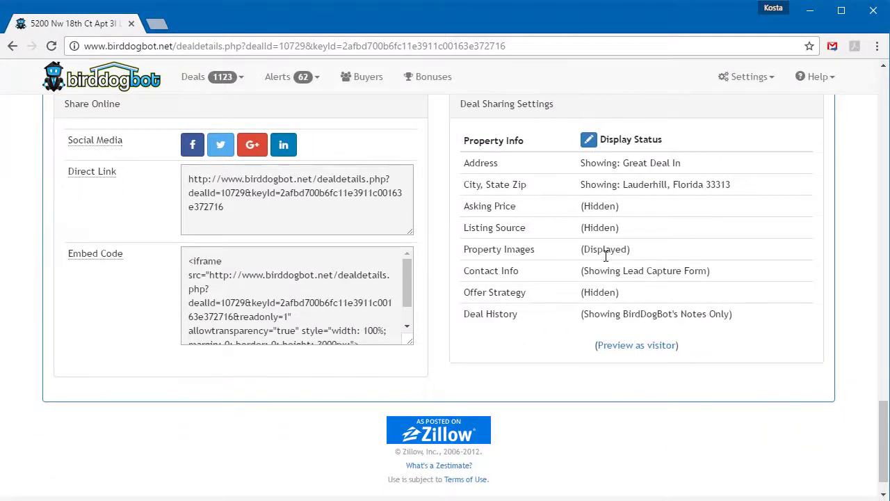